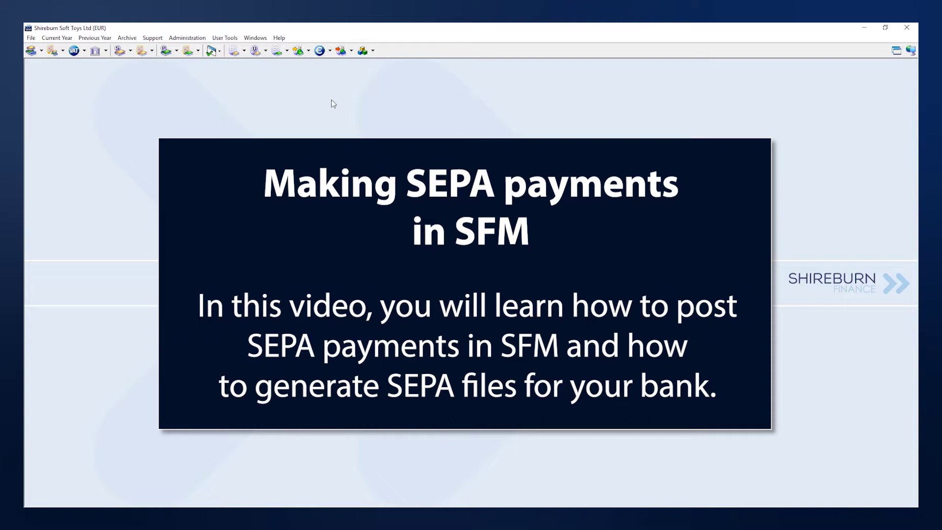
Step: Start a new payment for supplier FIRST SUPPLIER LIMITED in Supplier Maintenance
{"action": "left_click", "coordinate": [319, 52]}
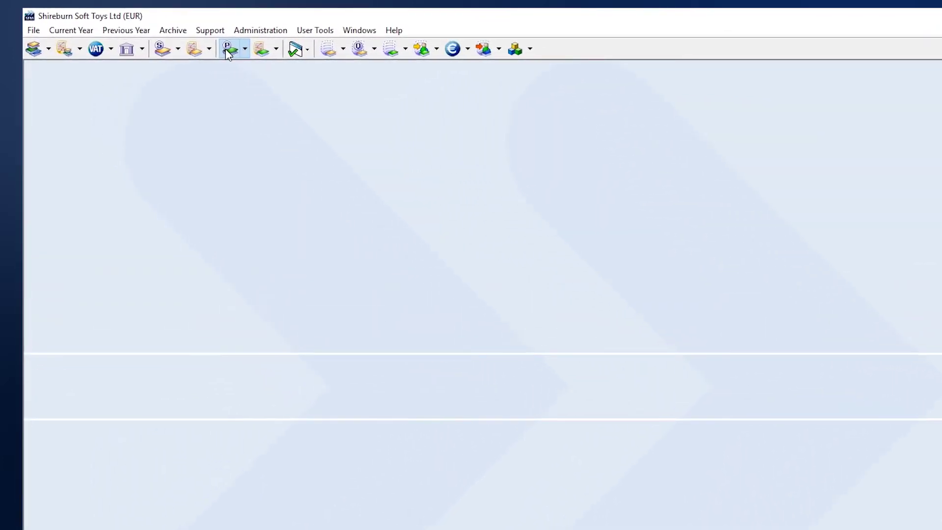
{"action": "left_click", "coordinate": [228, 48]}
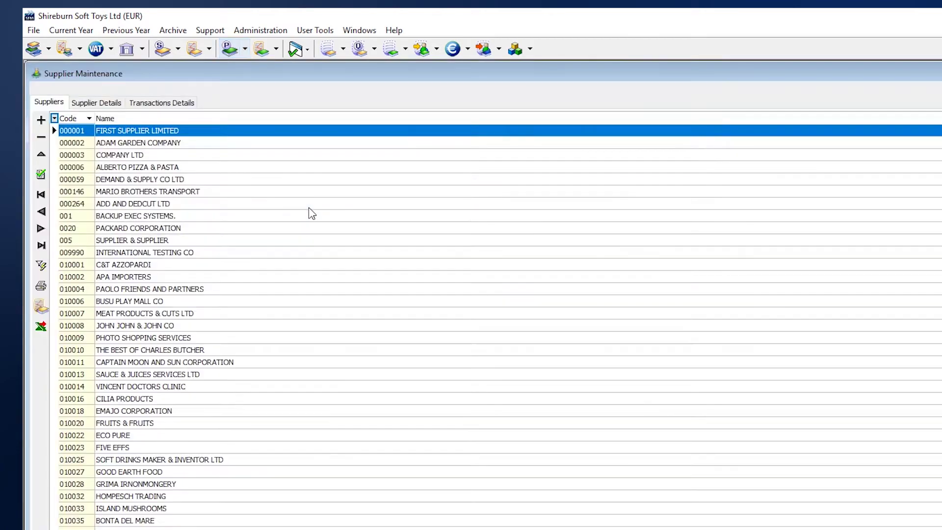
{"action": "left_click", "coordinate": [41, 174]}
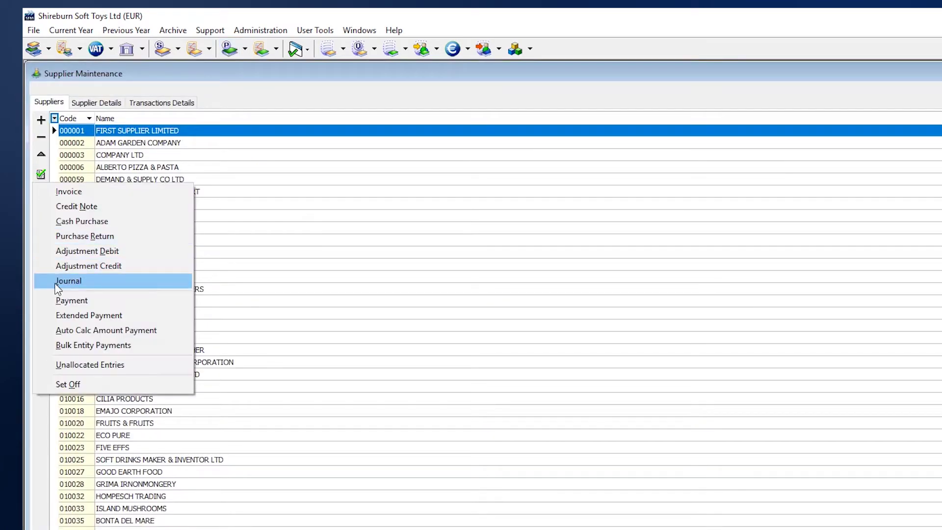
{"action": "left_click", "coordinate": [59, 301]}
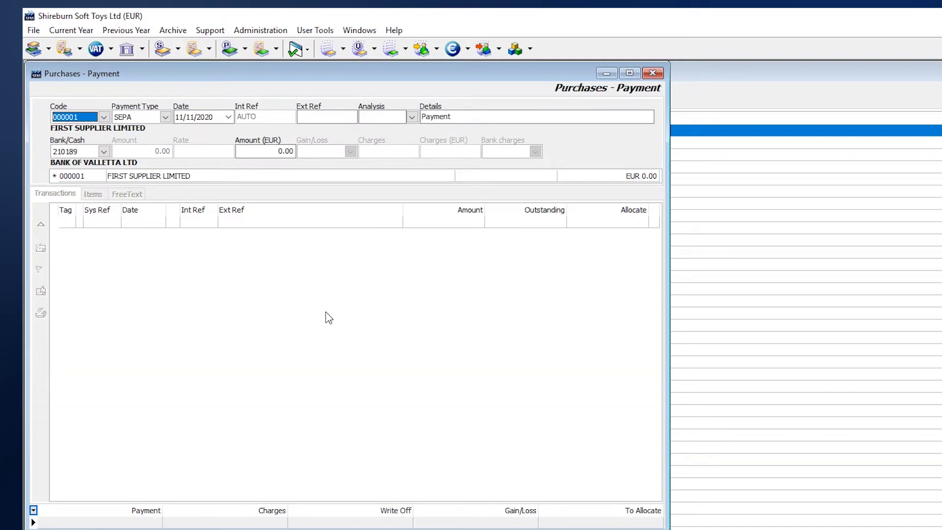
{"action": "key", "text": "Tab"}
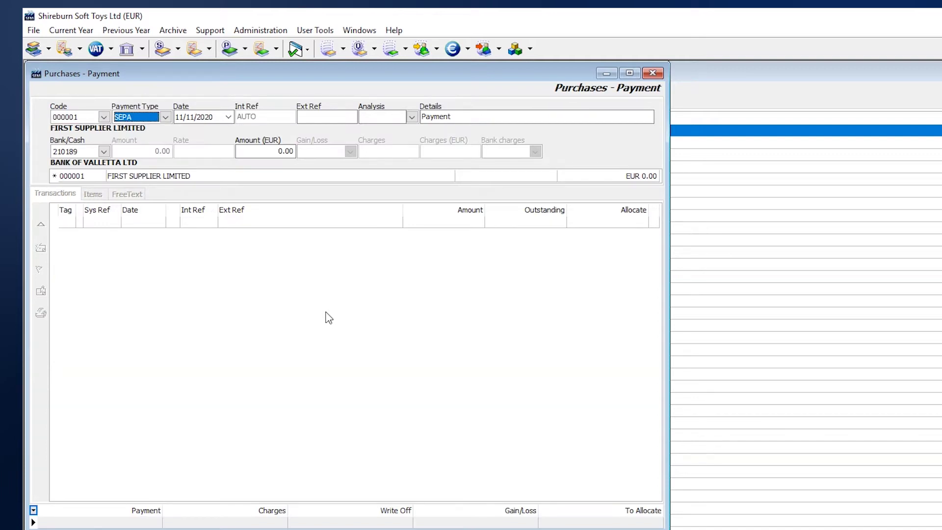
Step: Set the payment date to 05/11/2020
{"action": "left_click", "coordinate": [182, 120]}
{"action": "type", "text": "02"}
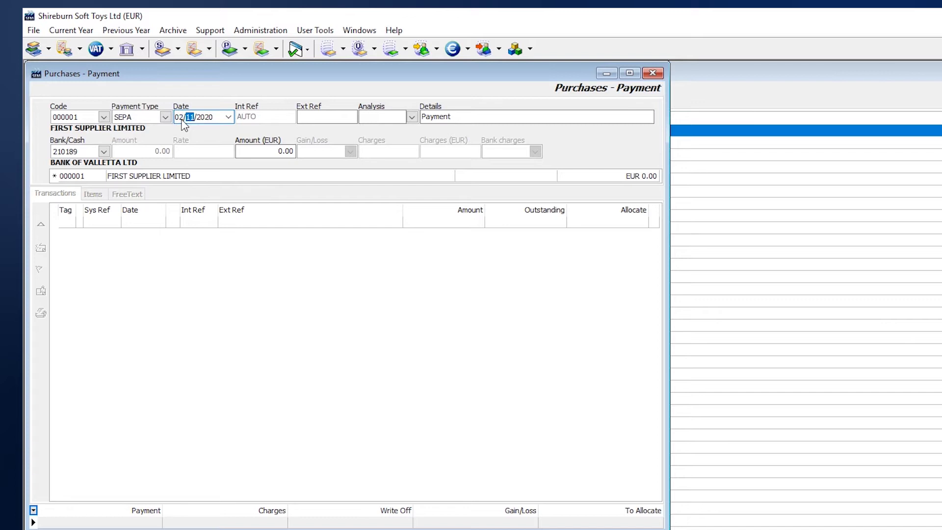
{"action": "key", "text": "Tab"}
{"action": "left_click", "coordinate": [183, 121]}
{"action": "type", "text": "05"}
Step: Enter external reference 05-11-2020, bank account 210110 and amount 300
{"action": "left_click", "coordinate": [319, 116]}
{"action": "type", "text": "05/11"}
{"action": "key", "text": "BackSpace"}
{"action": "key", "text": "BackSpace"}
{"action": "key", "text": "BackSpace"}
{"action": "type", "text": "-11-2020"}
{"action": "key", "text": "Tab"}
{"action": "key", "text": "Tab"}
{"action": "key", "text": "Tab"}
{"action": "type", "text": "210110"}
{"action": "key", "text": "Tab"}
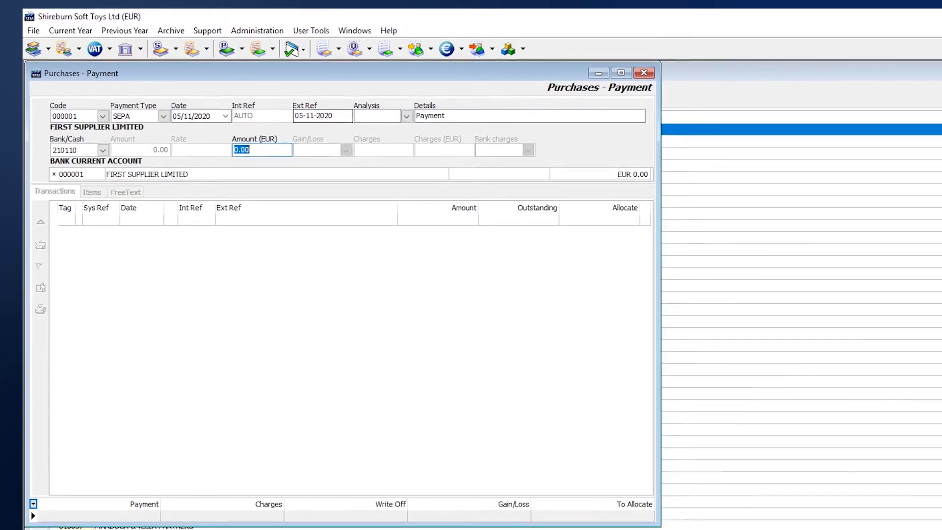
{"action": "type", "text": "300"}
{"action": "key", "text": "Tab"}
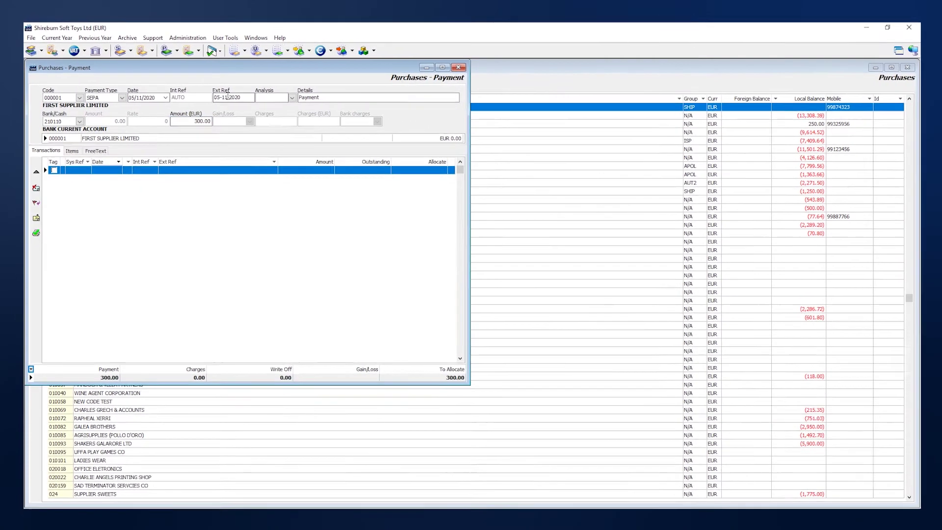
Step: Post the payment and load the three BOV Current (210110) pending payments, 725.00, into SEPA
{"action": "left_click", "coordinate": [35, 233]}
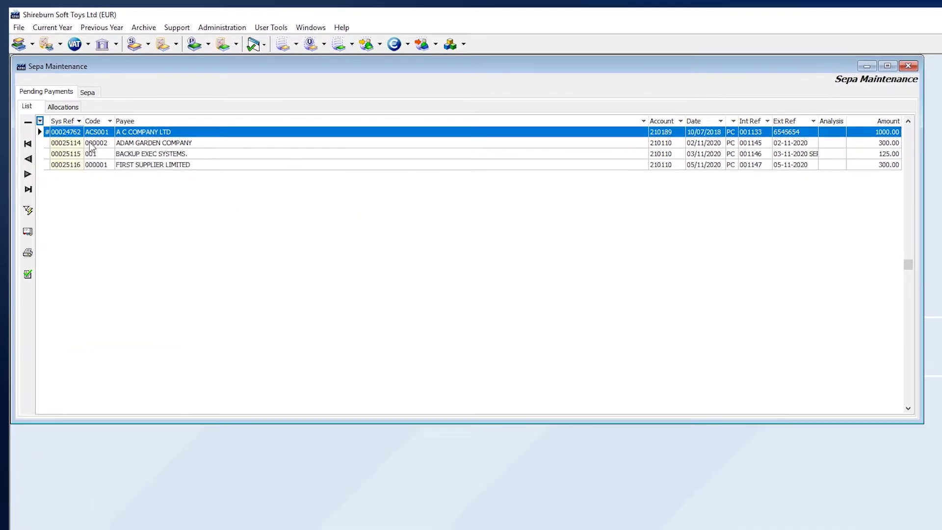
{"action": "left_click", "coordinate": [154, 144]}
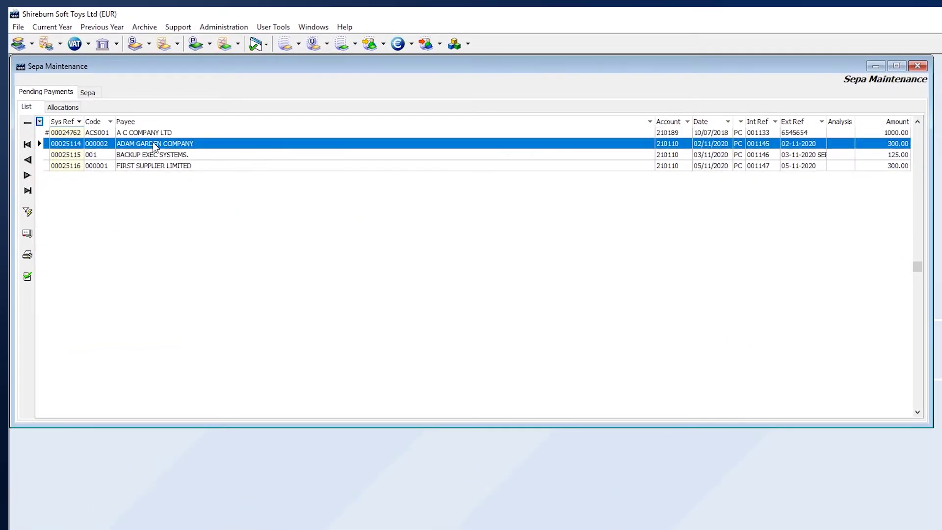
{"action": "left_click", "coordinate": [24, 277]}
{"action": "left_click", "coordinate": [321, 199]}
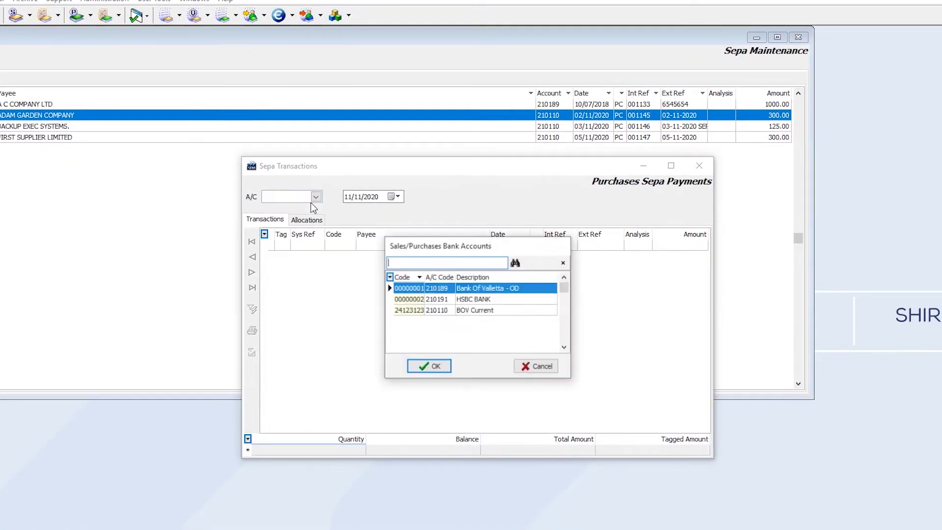
{"action": "left_click", "coordinate": [463, 309]}
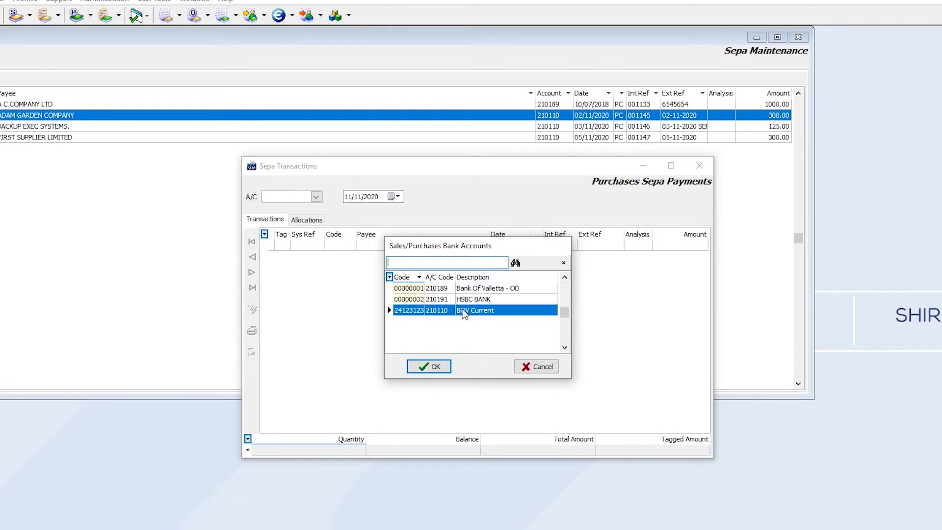
{"action": "left_click", "coordinate": [422, 365]}
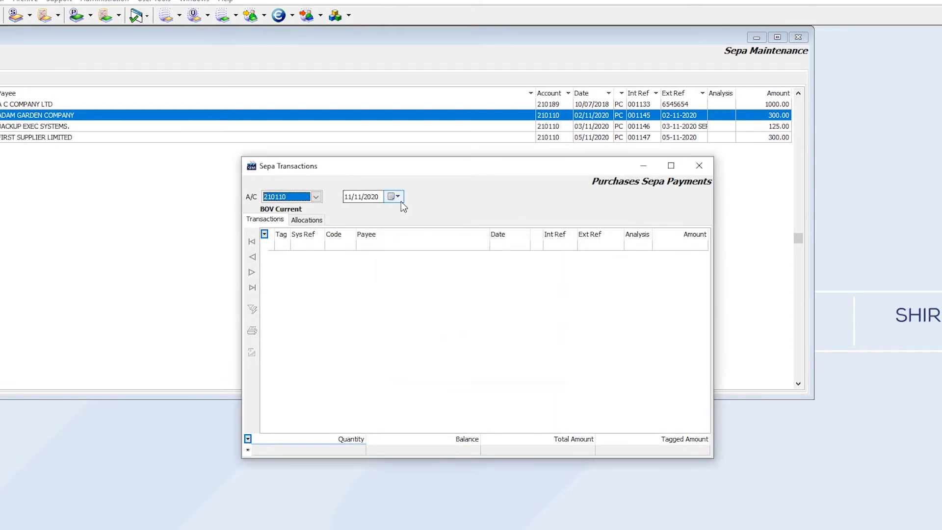
{"action": "key", "text": "Tab"}
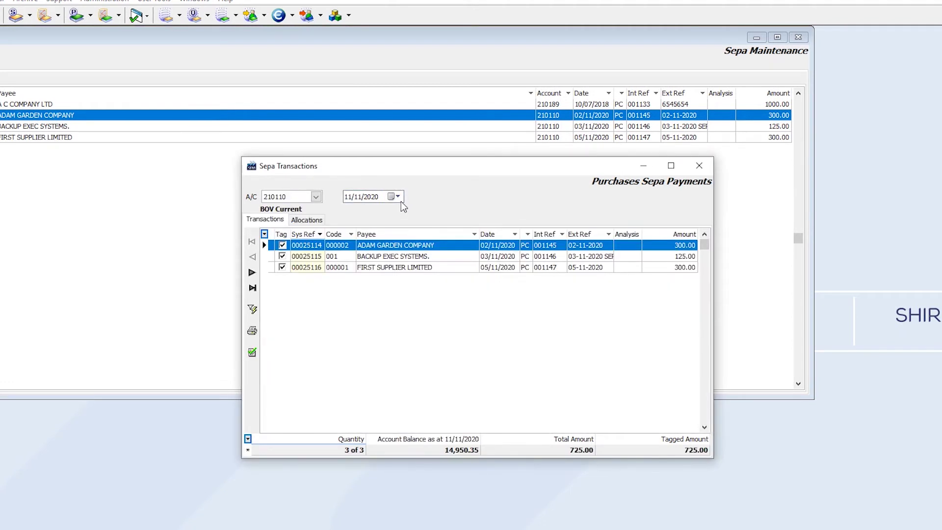
{"action": "left_click", "coordinate": [252, 353]}
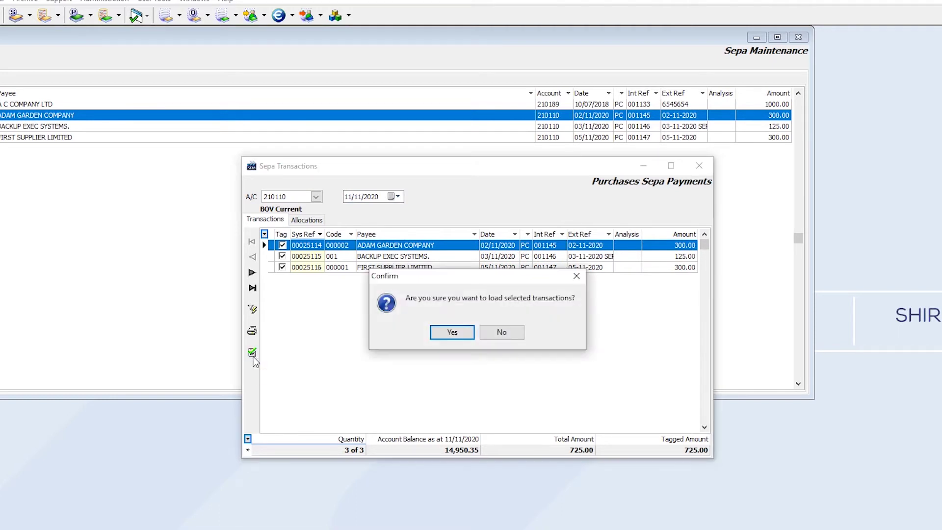
{"action": "left_click", "coordinate": [451, 334]}
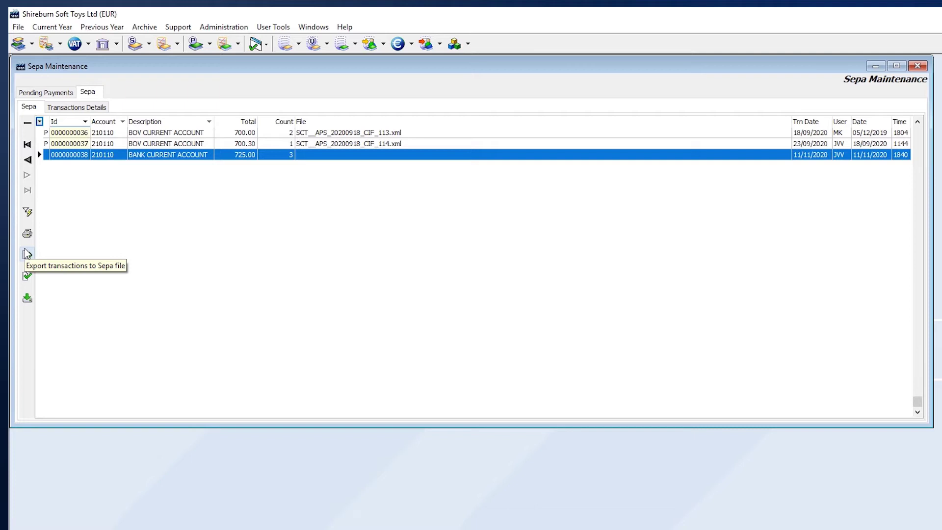
{"action": "left_click", "coordinate": [27, 253]}
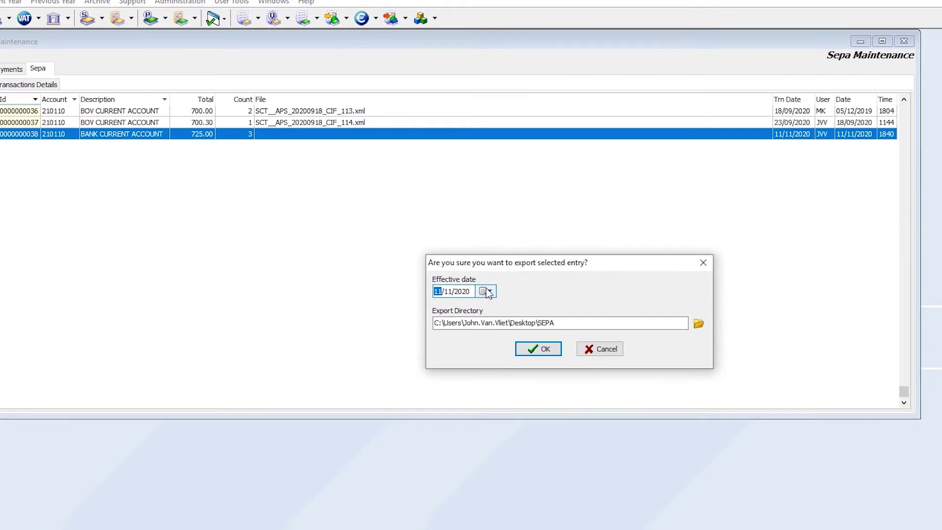
{"action": "left_click", "coordinate": [487, 292]}
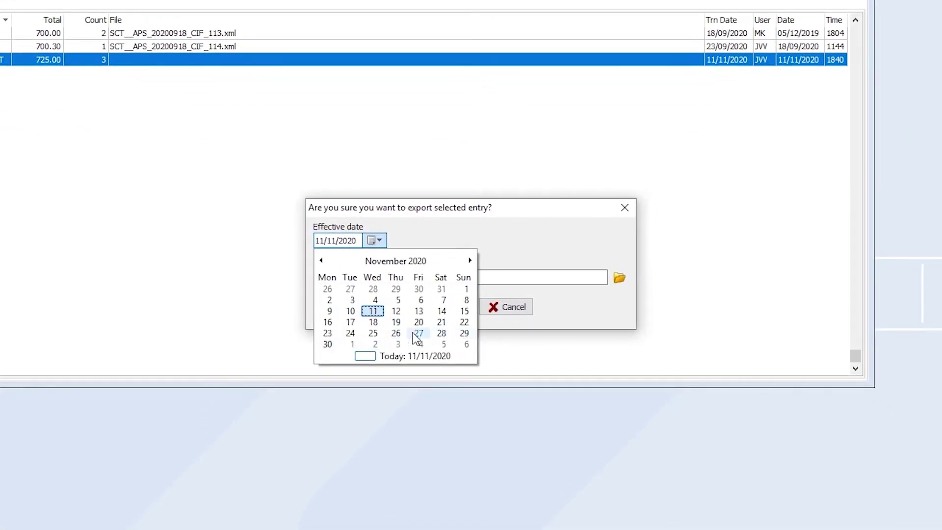
{"action": "left_click", "coordinate": [418, 333]}
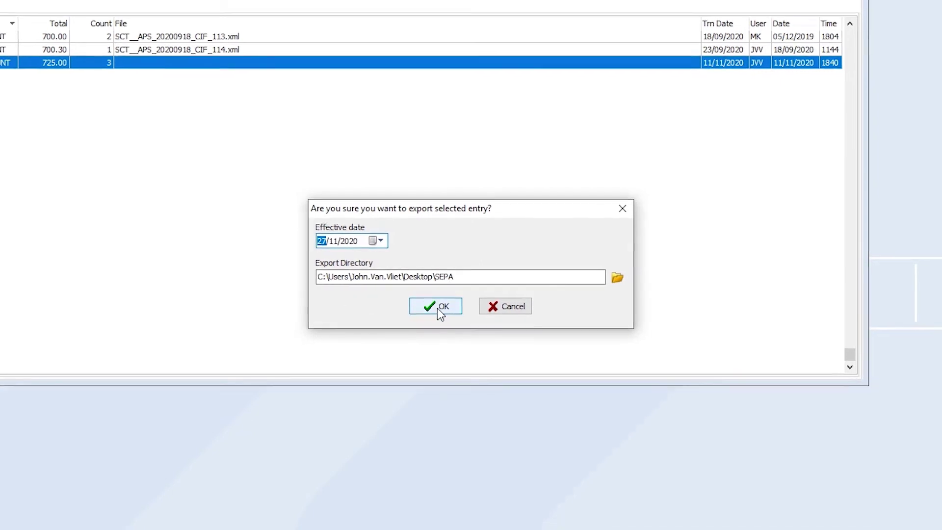
{"action": "left_click", "coordinate": [436, 308]}
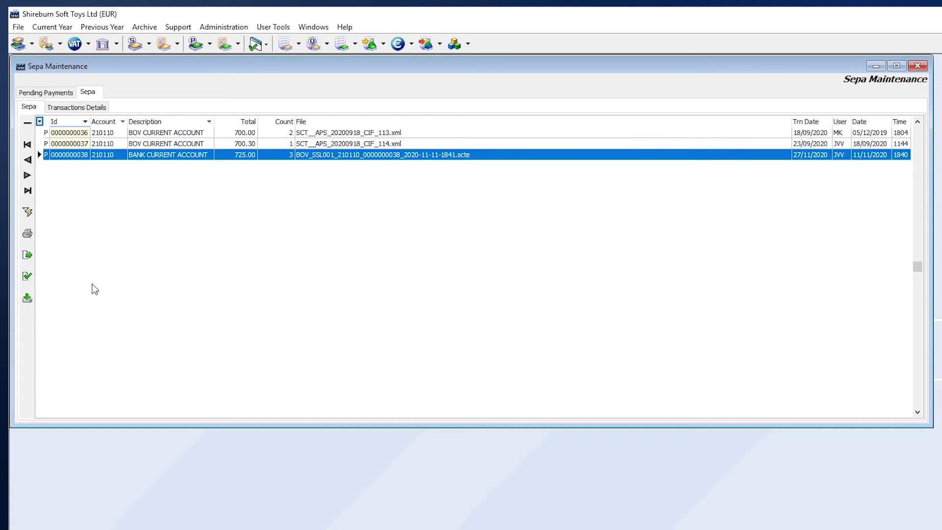
{"action": "left_click", "coordinate": [27, 276]}
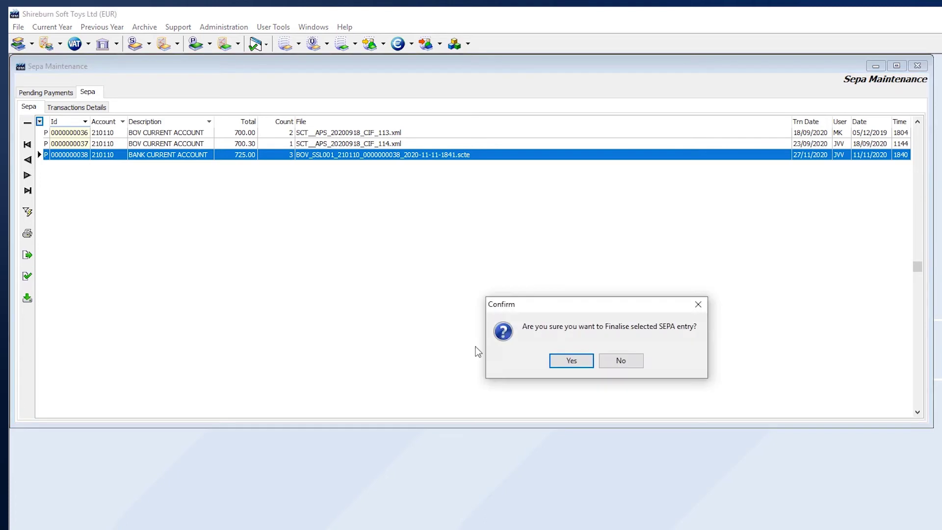
{"action": "left_click", "coordinate": [572, 363]}
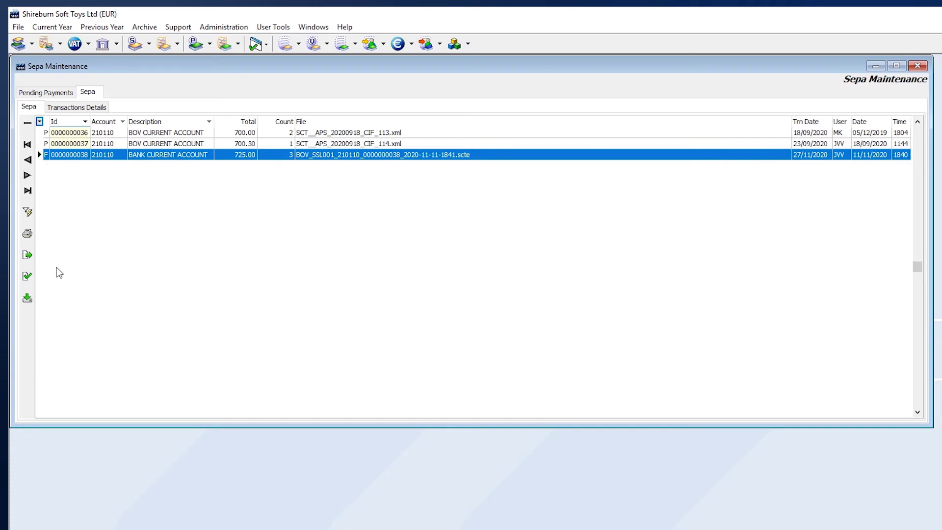
{"action": "left_click", "coordinate": [27, 233]}
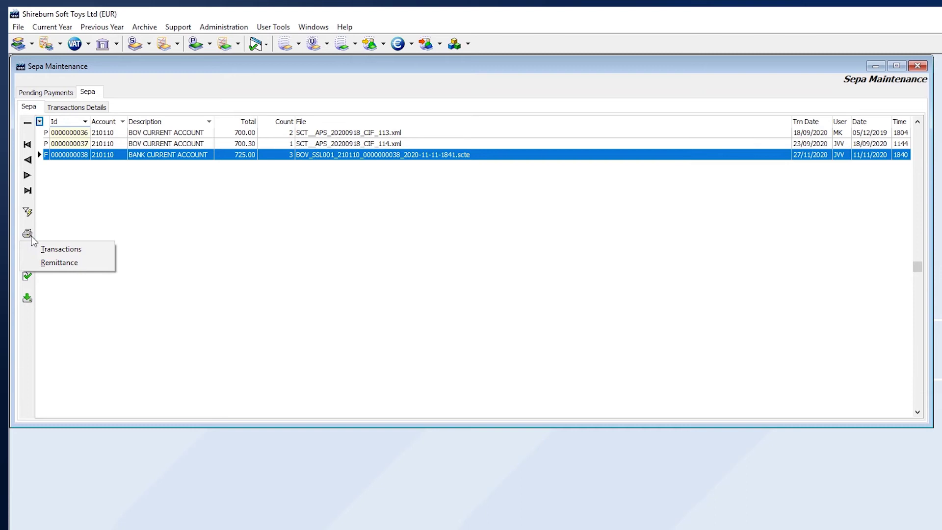
{"action": "left_click", "coordinate": [69, 264]}
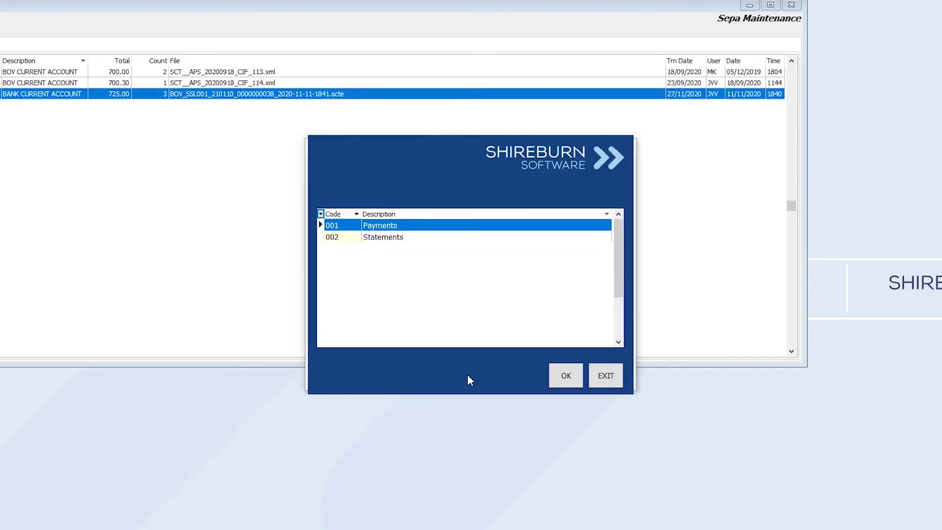
{"action": "left_click", "coordinate": [566, 377]}
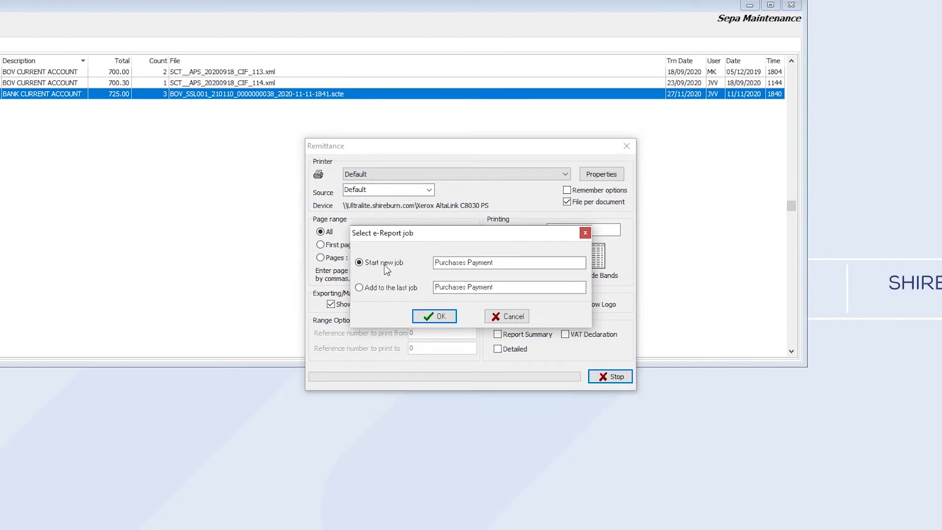
{"action": "left_click", "coordinate": [445, 317]}
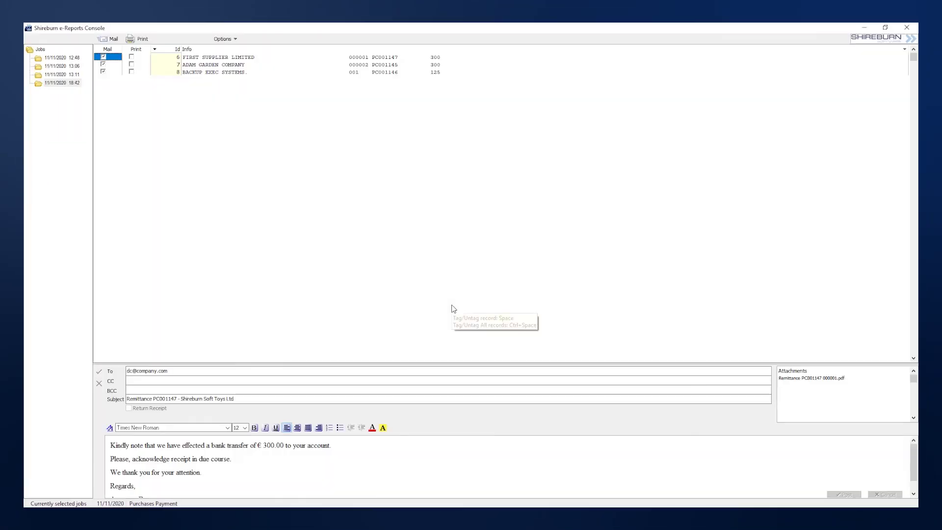
Step: Tick Print for remittance rows 2 and 3, then start mailing the remittance job
{"action": "left_click", "coordinate": [132, 57]}
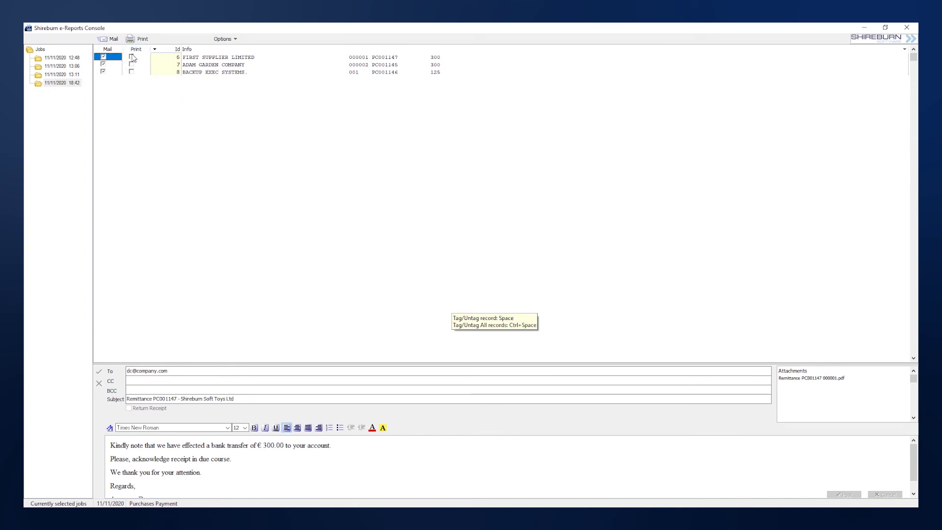
{"action": "left_click", "coordinate": [132, 64]}
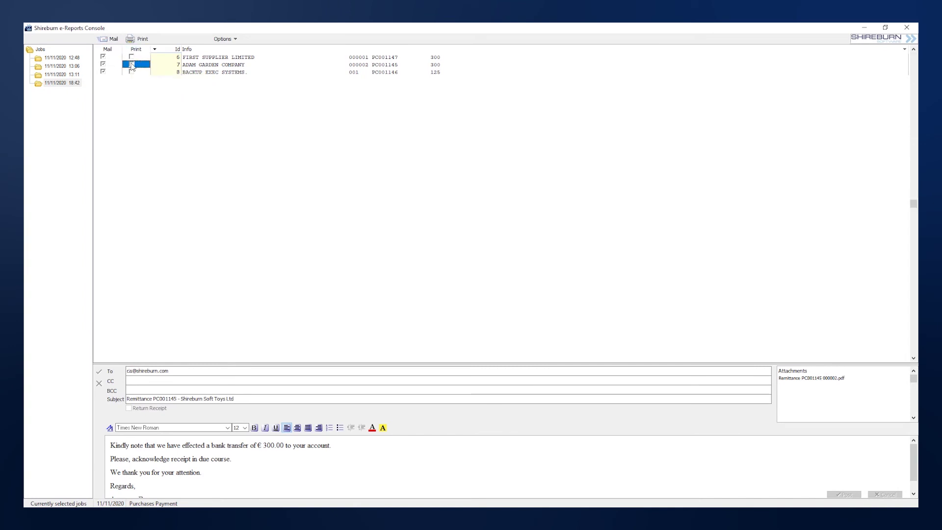
{"action": "key", "text": "Down"}
{"action": "left_click", "coordinate": [131, 72]}
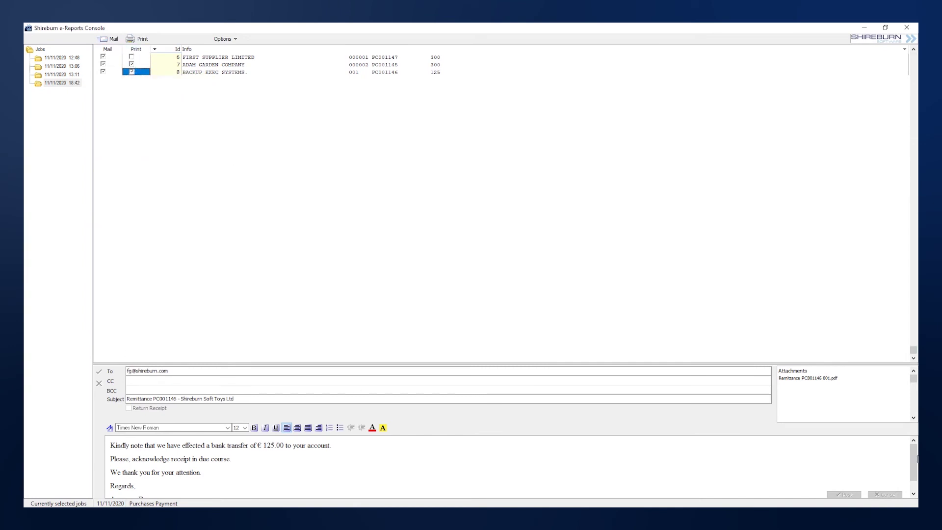
{"action": "left_click", "coordinate": [112, 40]}
{"action": "left_click", "coordinate": [113, 40]}
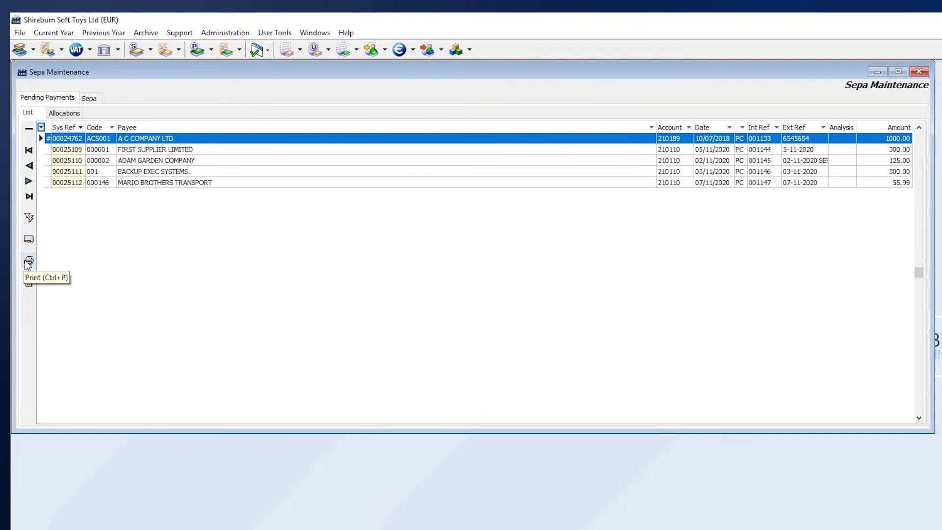
Step: Preview the Sepa Transactions report for the pending payments
{"action": "left_click", "coordinate": [28, 262]}
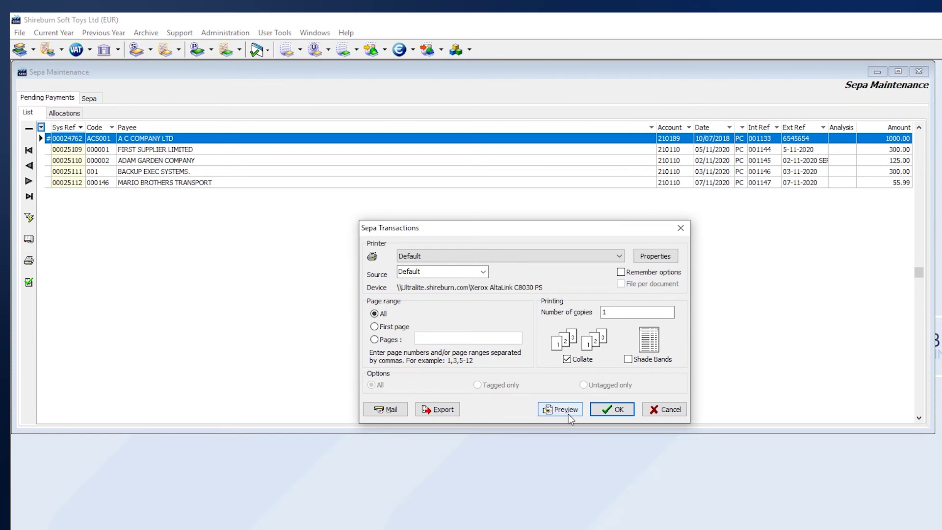
{"action": "left_click", "coordinate": [564, 410]}
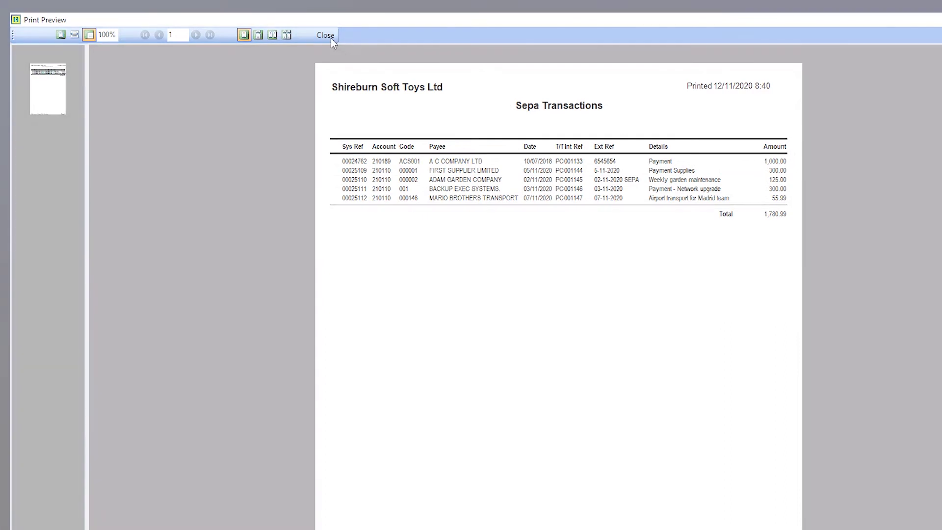
{"action": "left_click", "coordinate": [325, 35]}
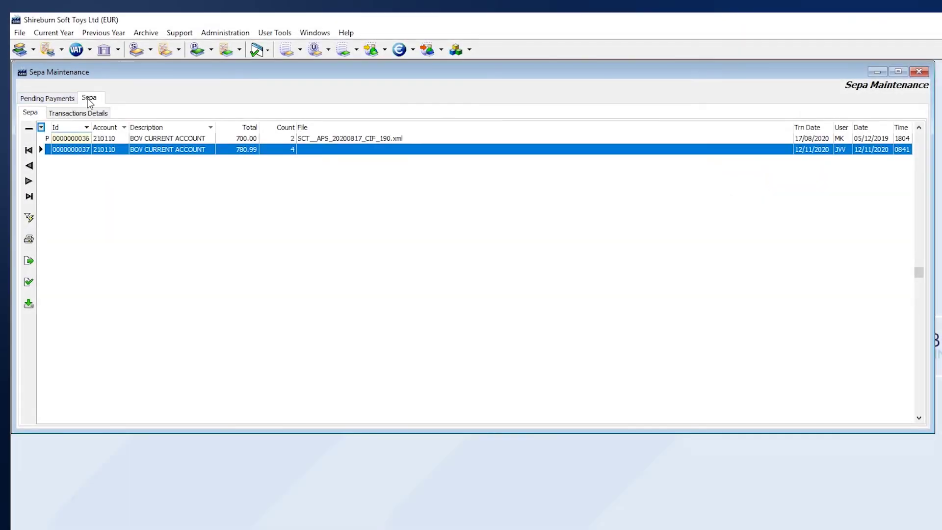
Step: Preview the Sepa Transactions report for the SEPA file batches
{"action": "left_click", "coordinate": [28, 239]}
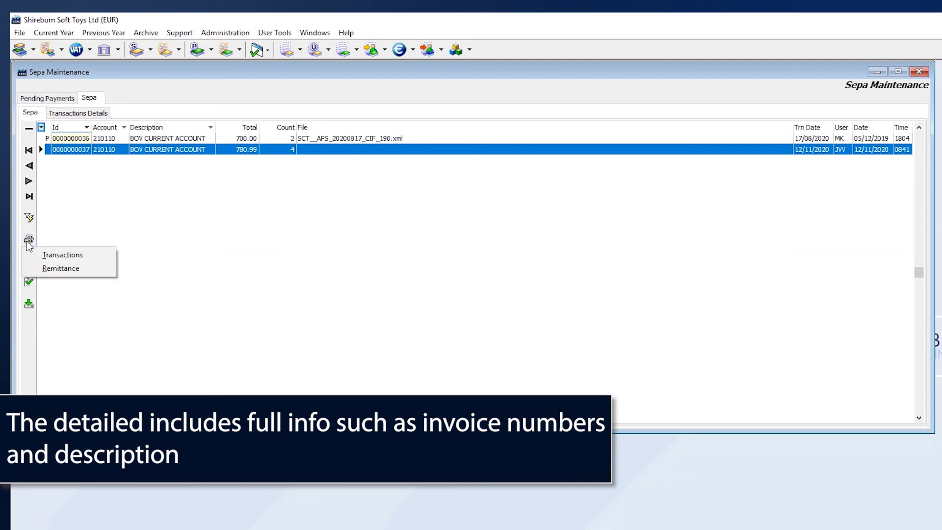
{"action": "left_click", "coordinate": [61, 255]}
{"action": "left_click", "coordinate": [560, 394]}
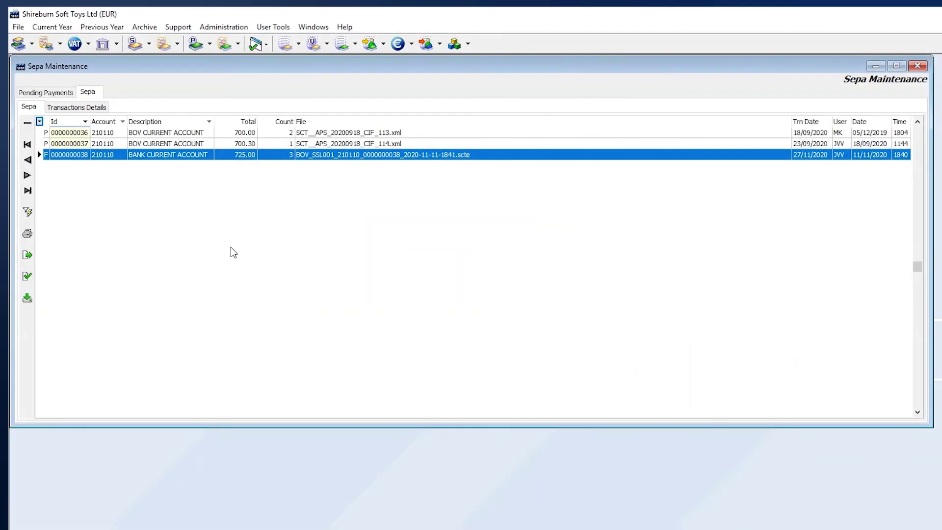
{"action": "left_click", "coordinate": [27, 299]}
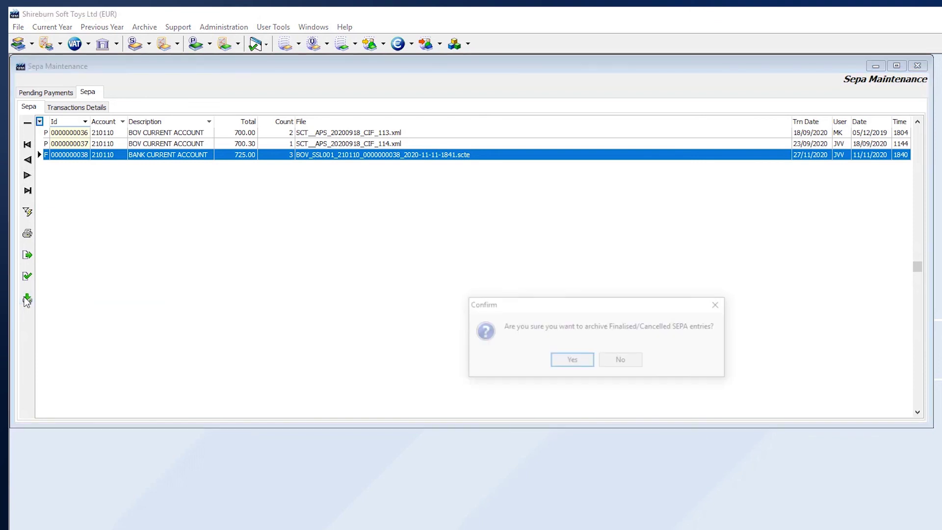
{"action": "left_click", "coordinate": [576, 361]}
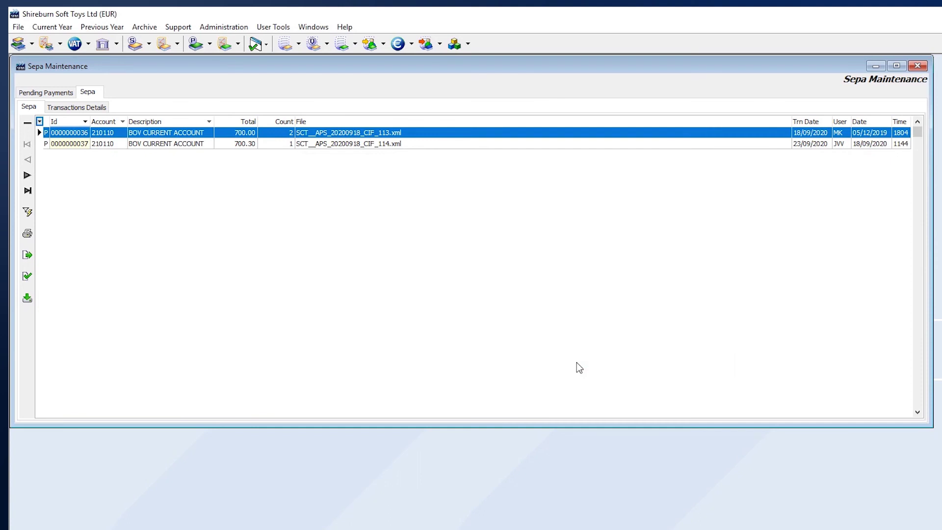
{"action": "left_click", "coordinate": [411, 44]}
{"action": "left_click", "coordinate": [415, 77]}
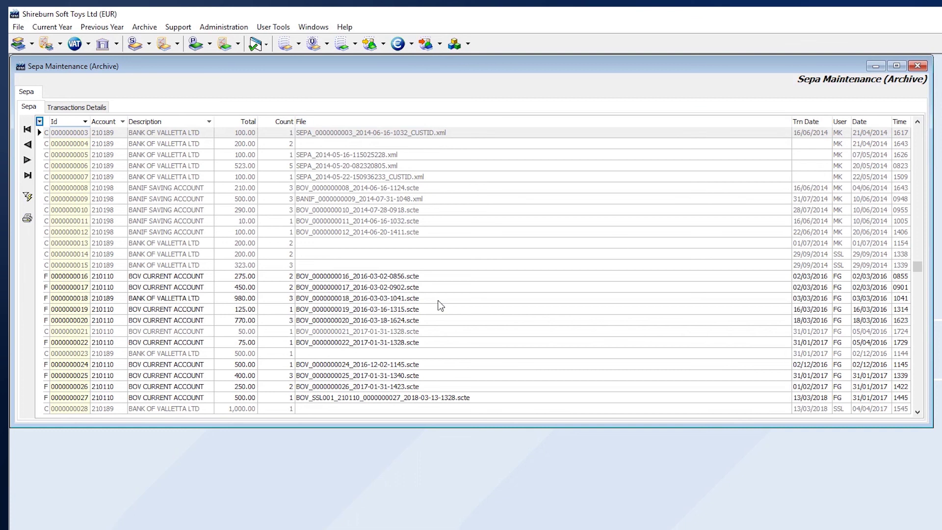
{"action": "left_click_drag", "start_coordinate": [916, 266], "coordinate": [915, 398]}
{"action": "left_click", "coordinate": [607, 410]}
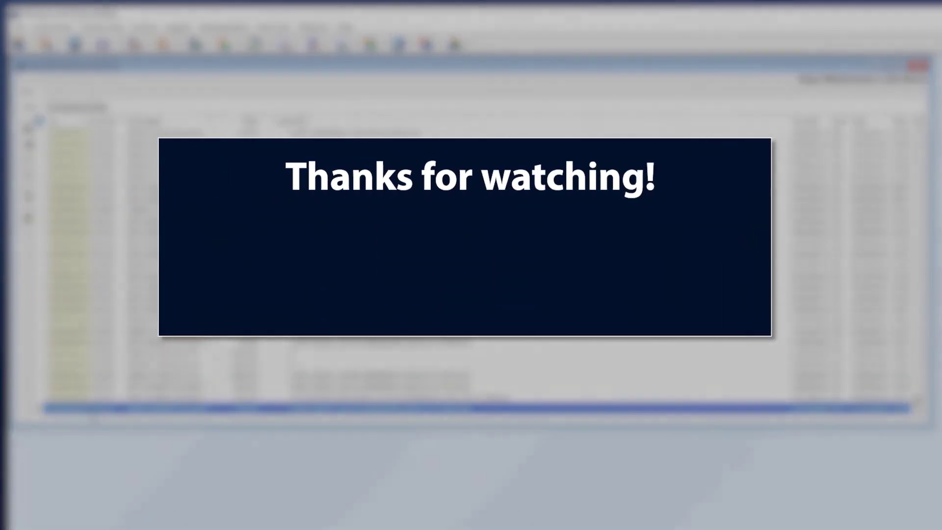